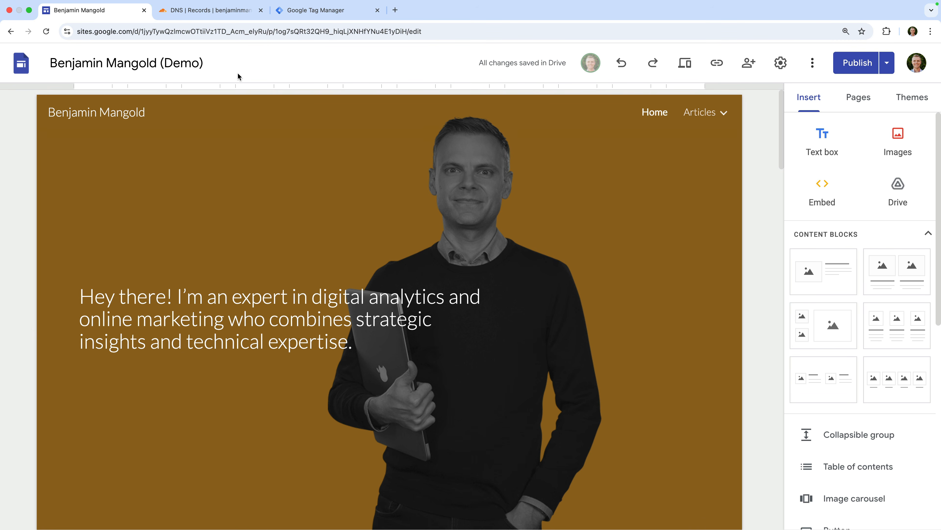
# Switch to the Cloudflare DNS records, enable proxying for the www CNAME record and save it.
pyautogui.click(217, 11)
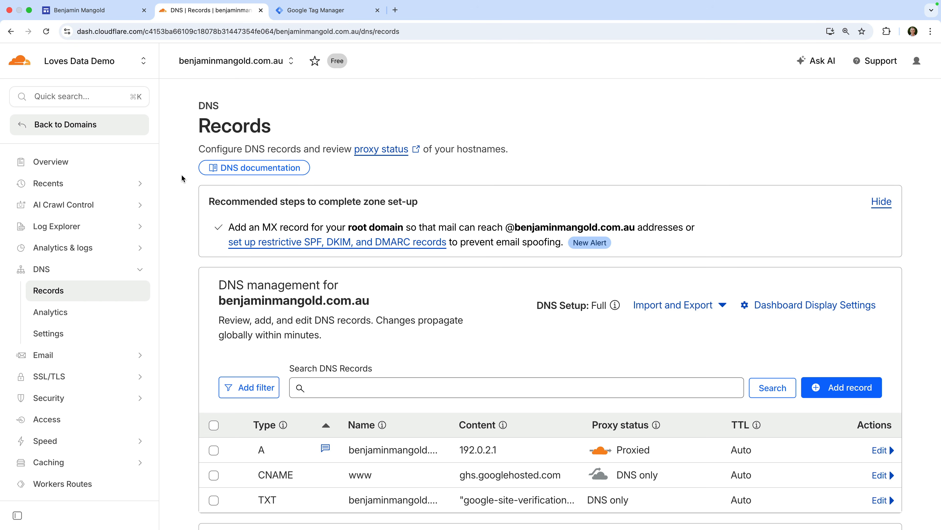
pyautogui.scroll(-5, 186, 263)
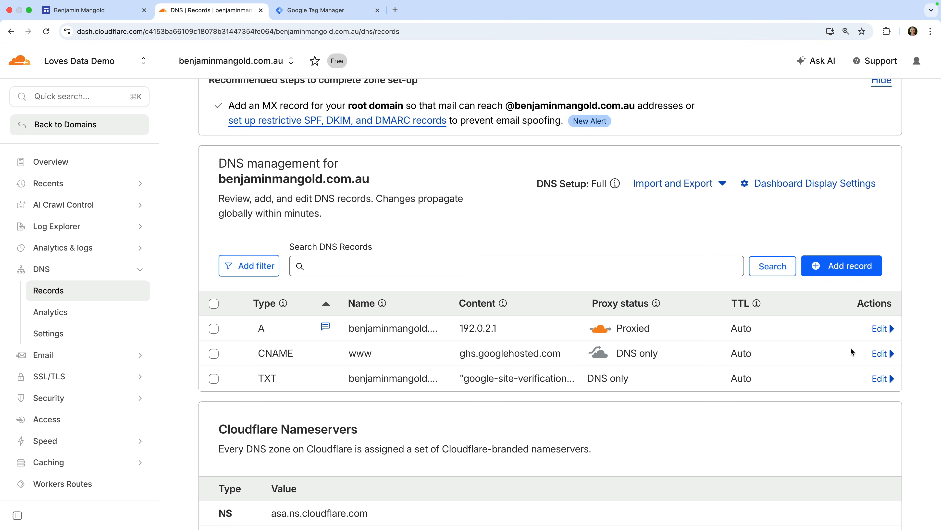
pyautogui.click(878, 356)
pyautogui.scroll(-2, 878, 356)
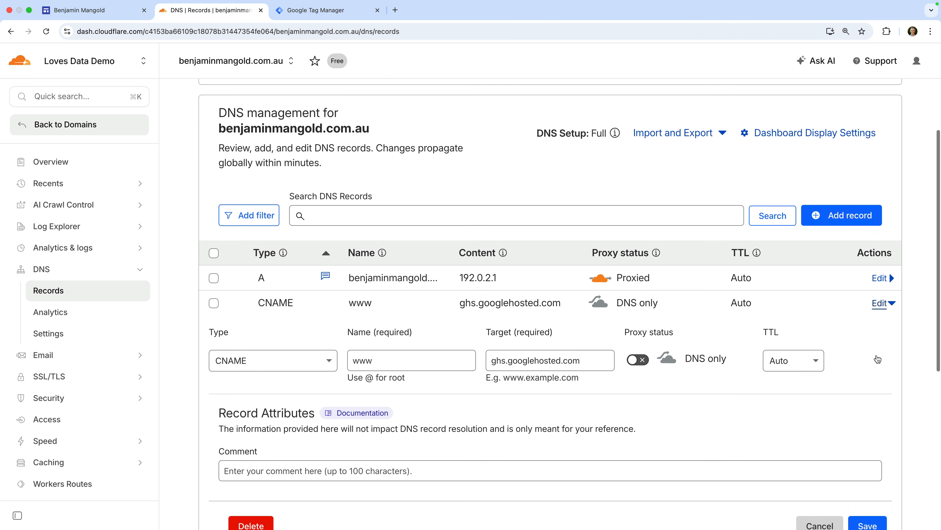
pyautogui.click(635, 358)
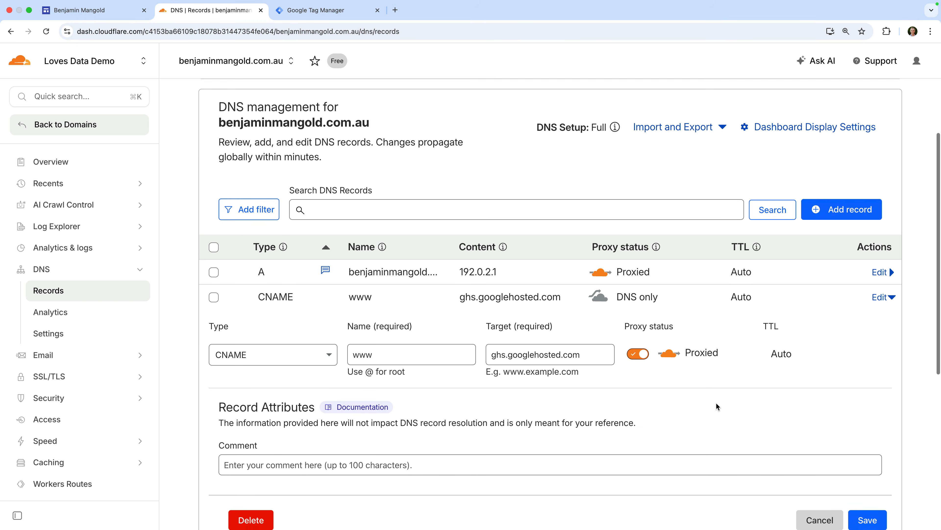
pyautogui.scroll(-2, 738, 412)
pyautogui.click(855, 476)
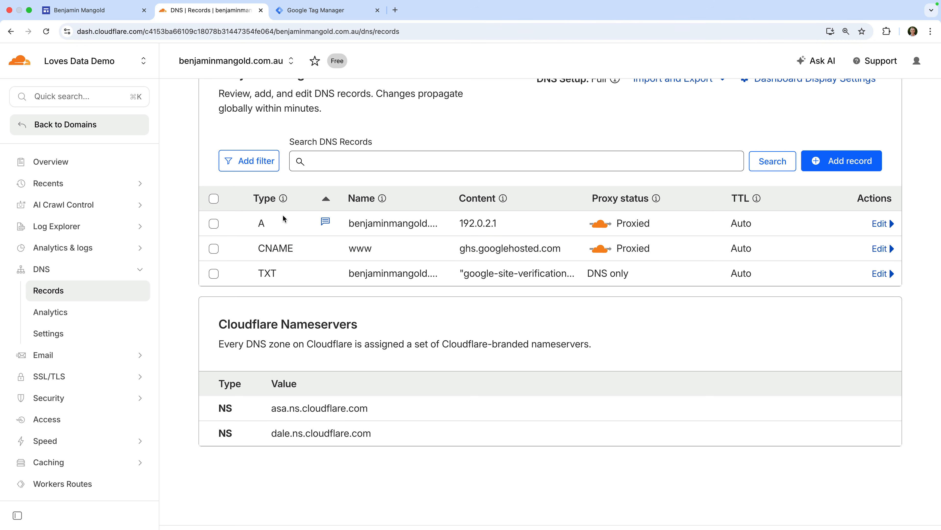
# Create a Hello World Worker application named google-sites and deploy it.
pyautogui.click(27, 59)
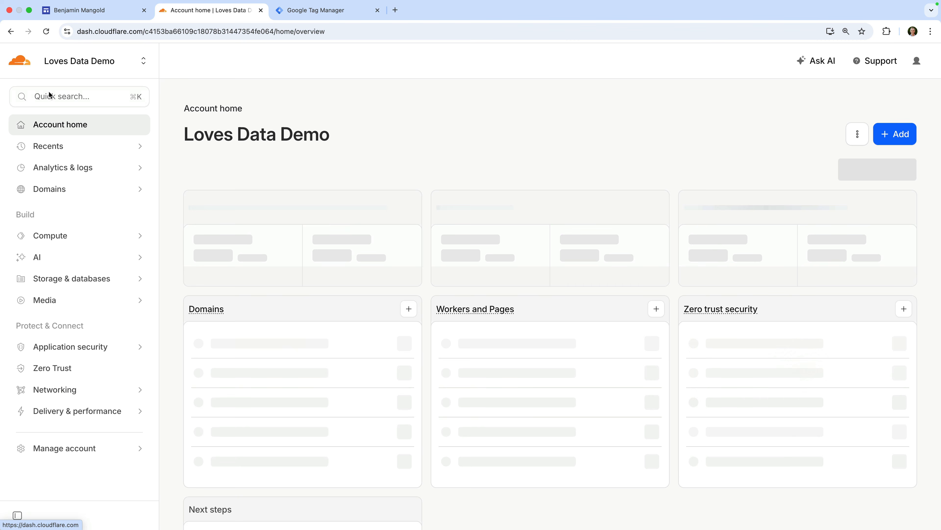
pyautogui.click(56, 237)
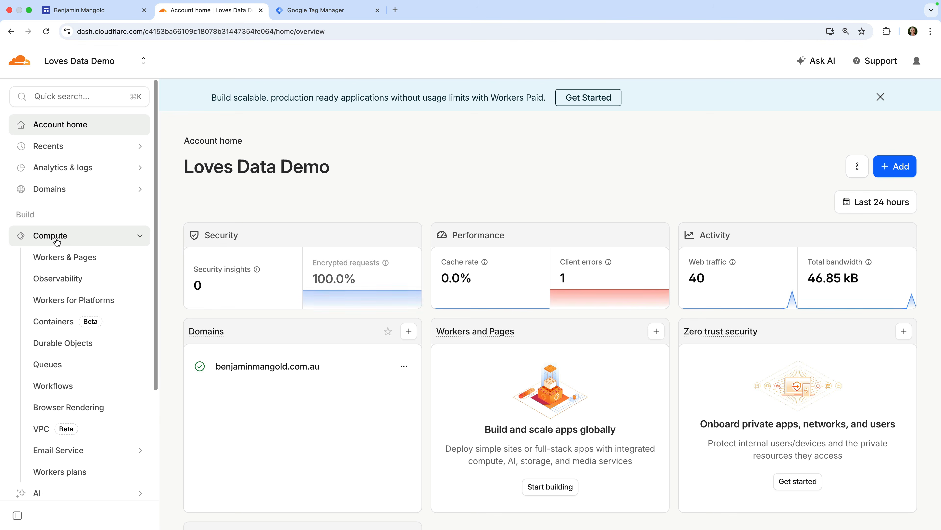
pyautogui.click(73, 263)
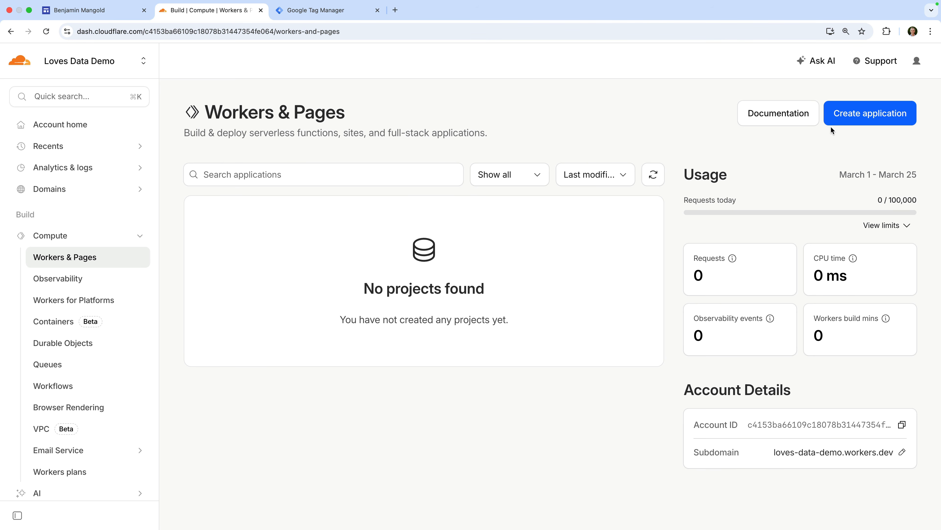
pyautogui.click(836, 117)
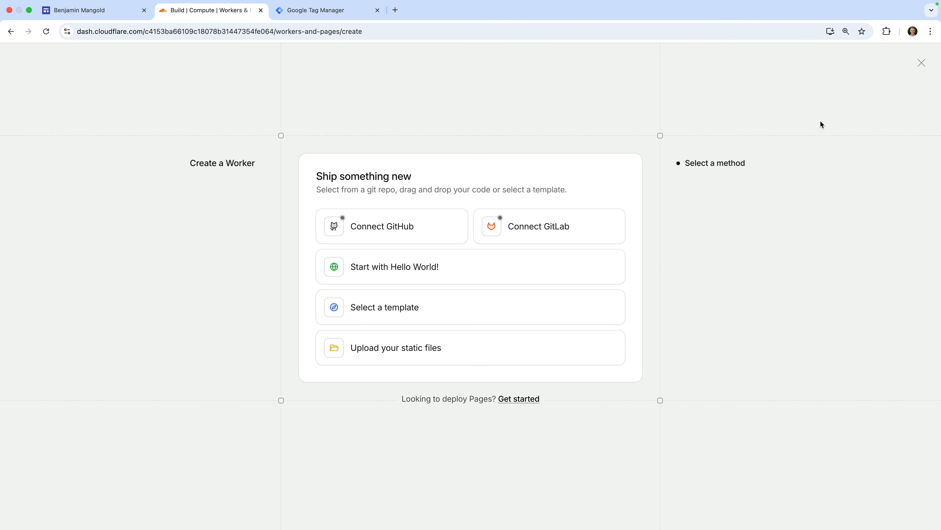
pyautogui.click(436, 266)
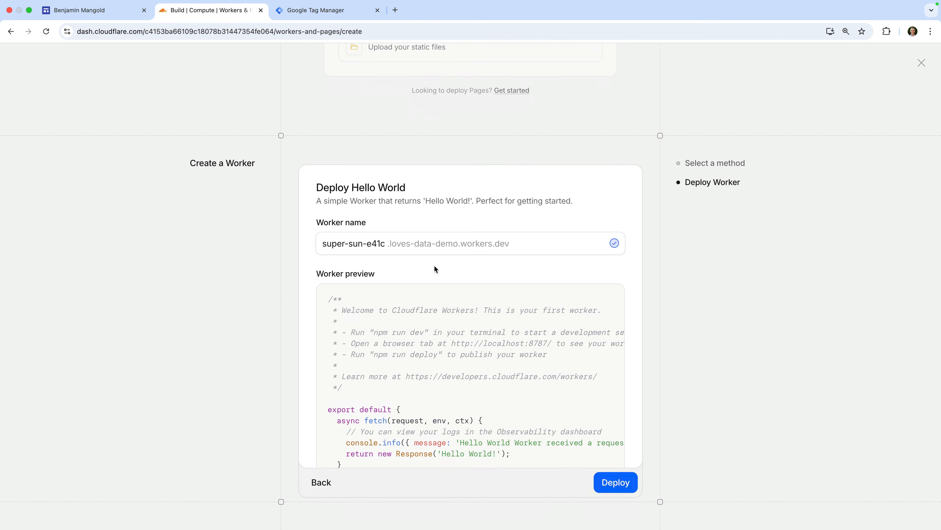
pyautogui.tripleClick(363, 234)
pyautogui.write('google-sites')
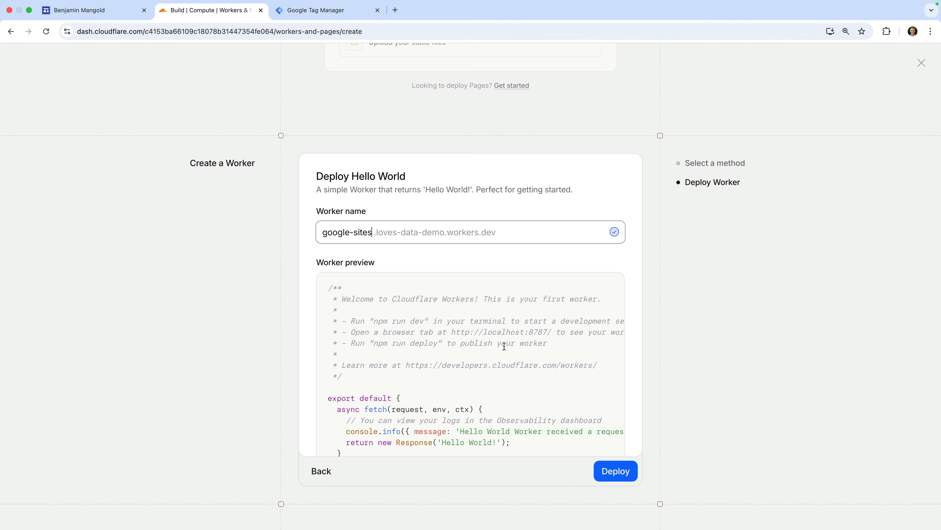
pyautogui.click(606, 468)
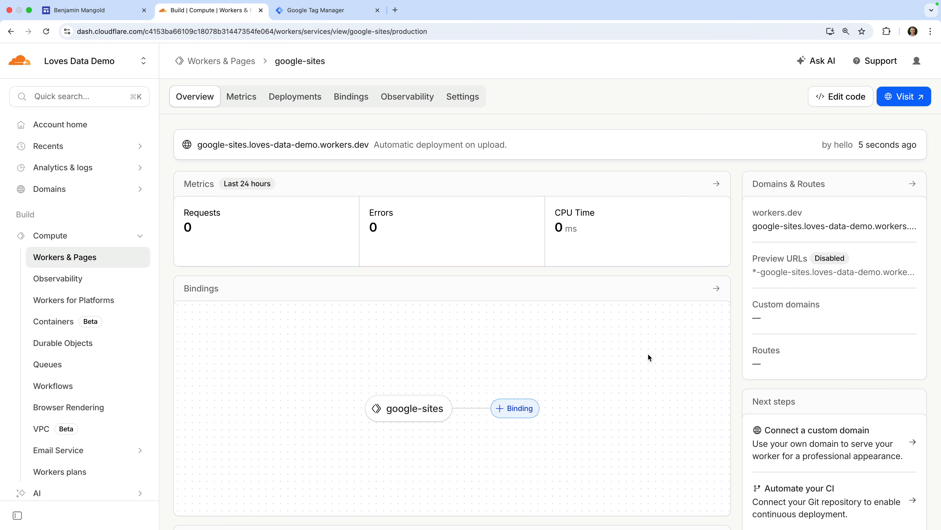
# Replace all code in the google-sites worker's worker.js with the copied script that prepends the Google Tag Manager snippet and removes the Content-Security-Policy header.
pyautogui.click(831, 96)
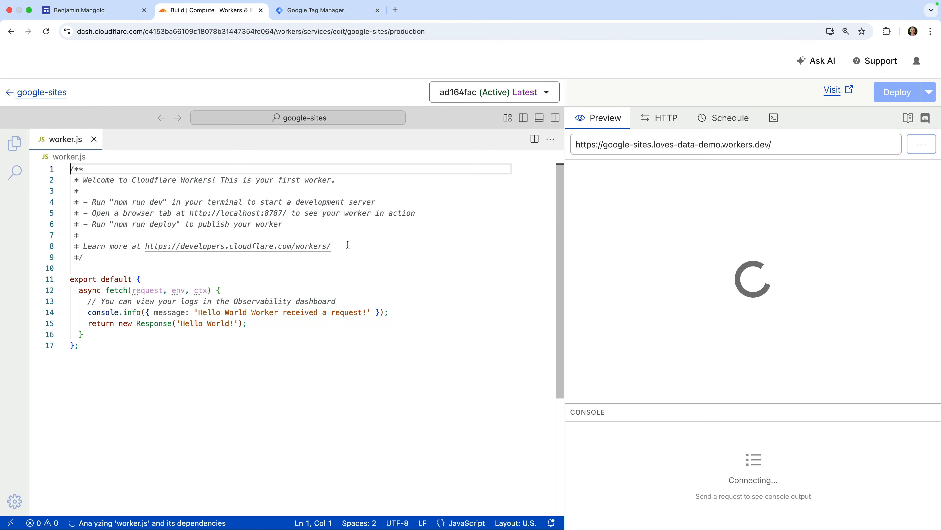
pyautogui.click(339, 251)
pyautogui.press('super+a')
pyautogui.press('BackSpace')
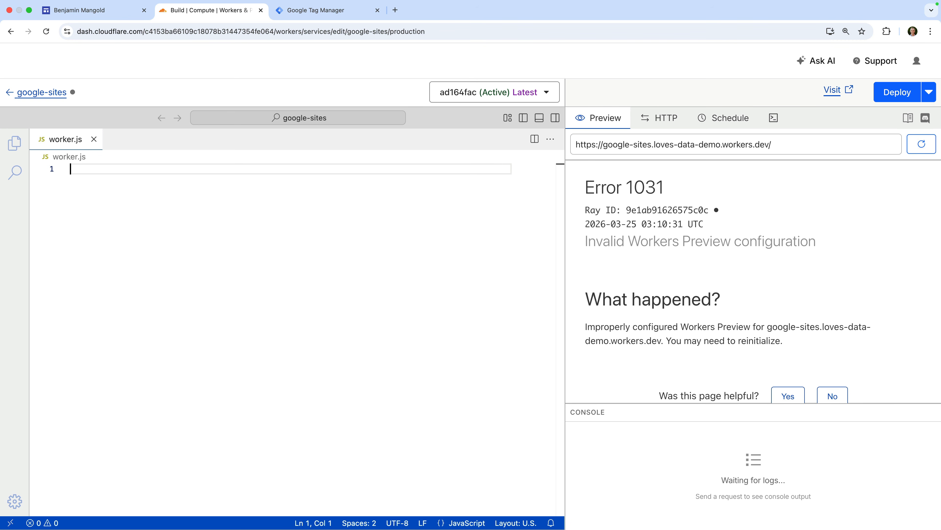
pyautogui.press('cmd+v')
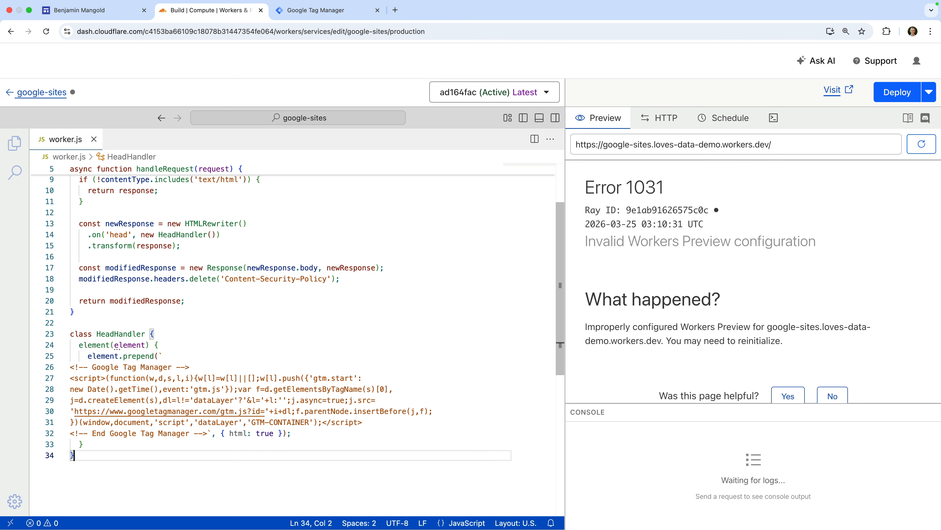
pyautogui.scroll(4, 366, 259)
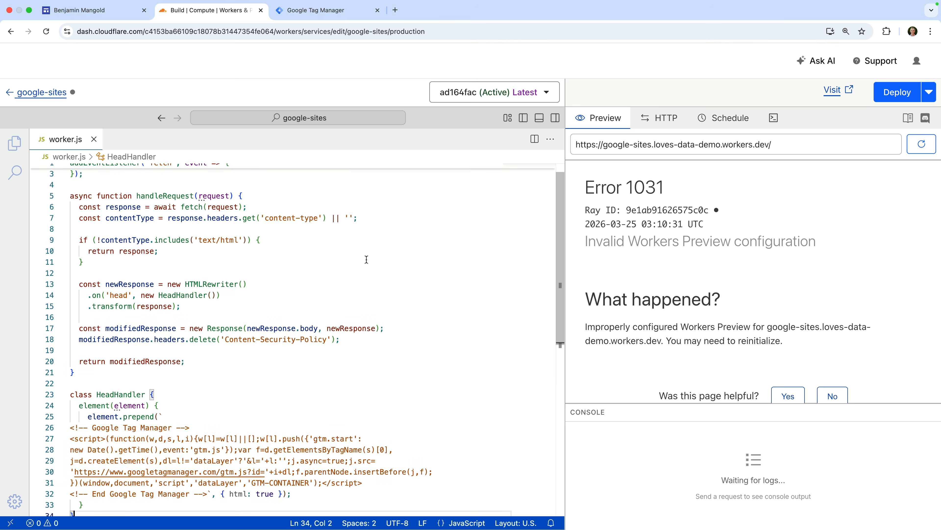
pyautogui.scroll(-3, 366, 259)
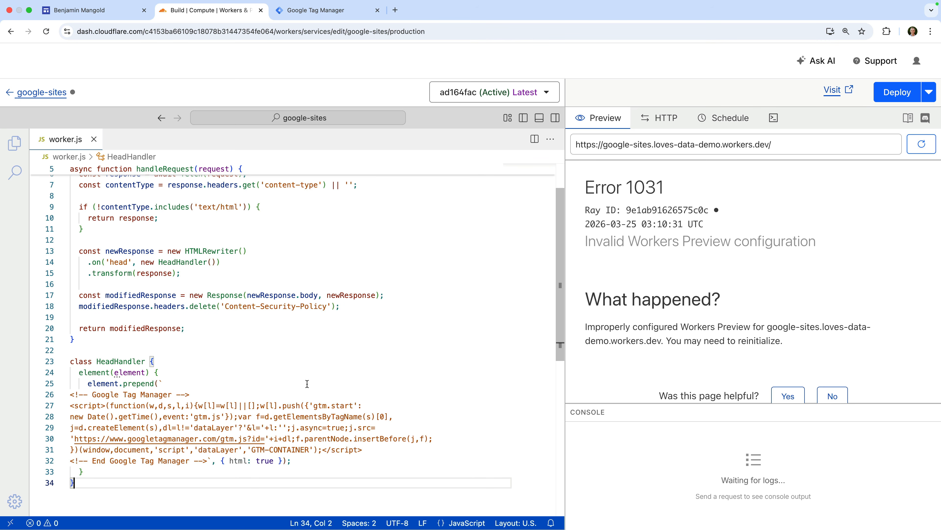
# Replace the GTM-CONTAINER placeholder in worker.js with the container ID copied from Google Tag Manager, and deploy the worker.
pyautogui.moveTo(252, 453); pyautogui.dragTo(309, 450)
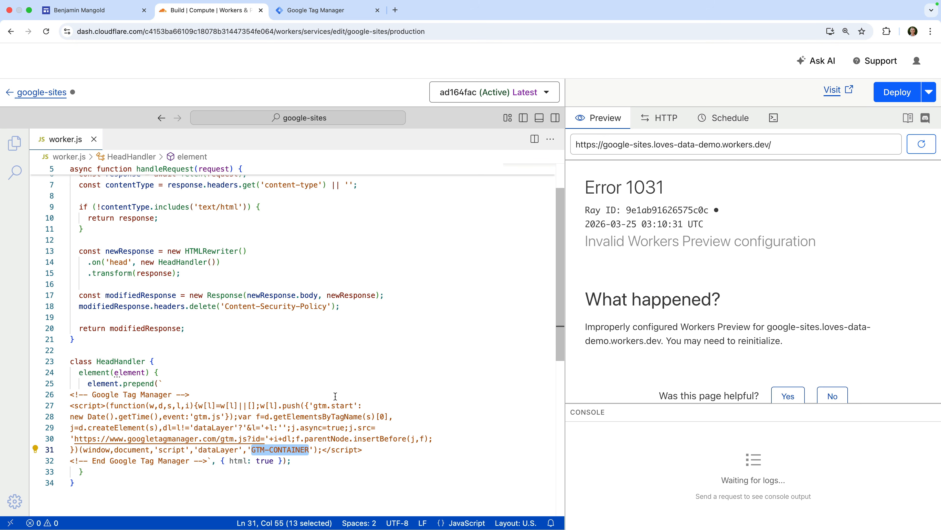
pyautogui.click(347, 11)
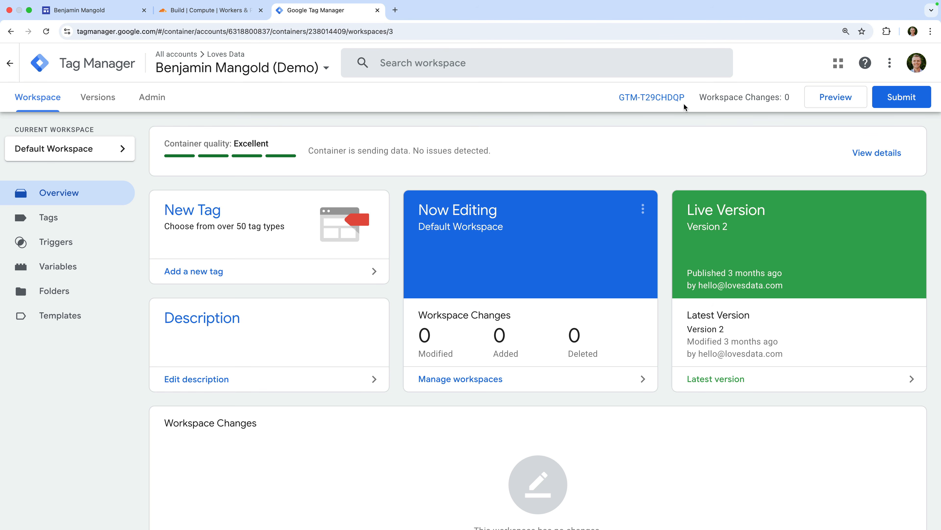
pyautogui.moveTo(683, 103); pyautogui.dragTo(620, 103)
pyautogui.press('super+c')
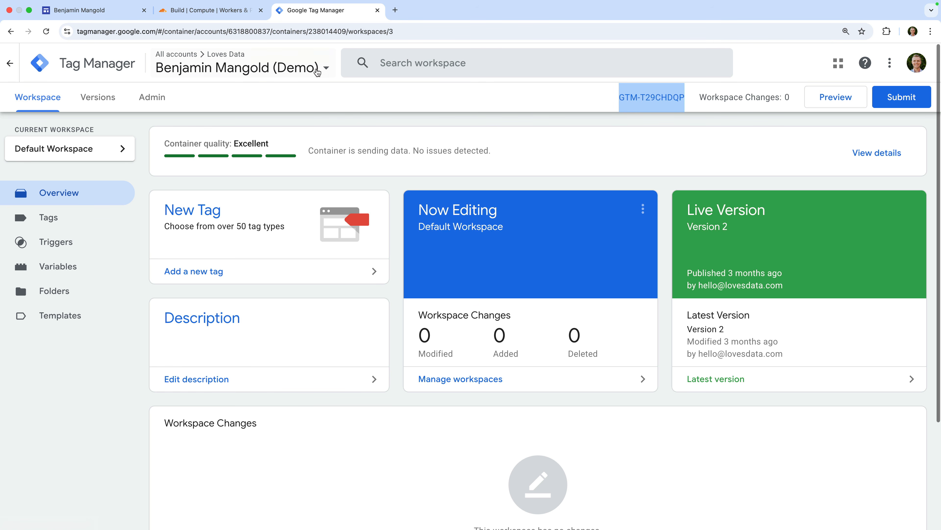
pyautogui.click(237, 13)
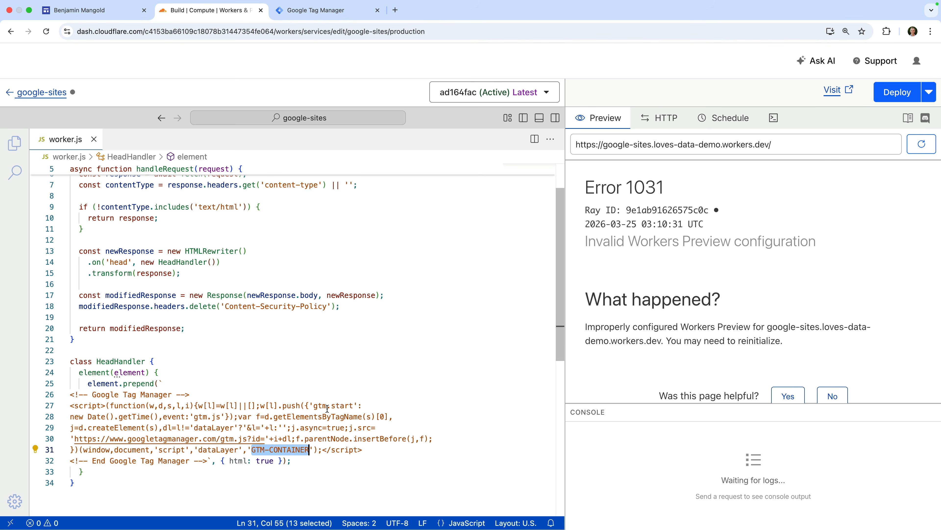
pyautogui.press('super+v')
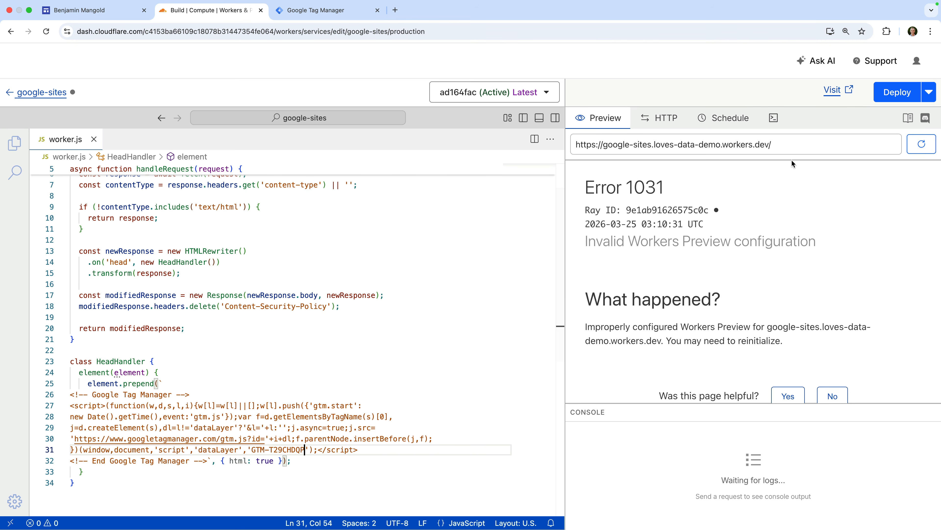
pyautogui.click(891, 96)
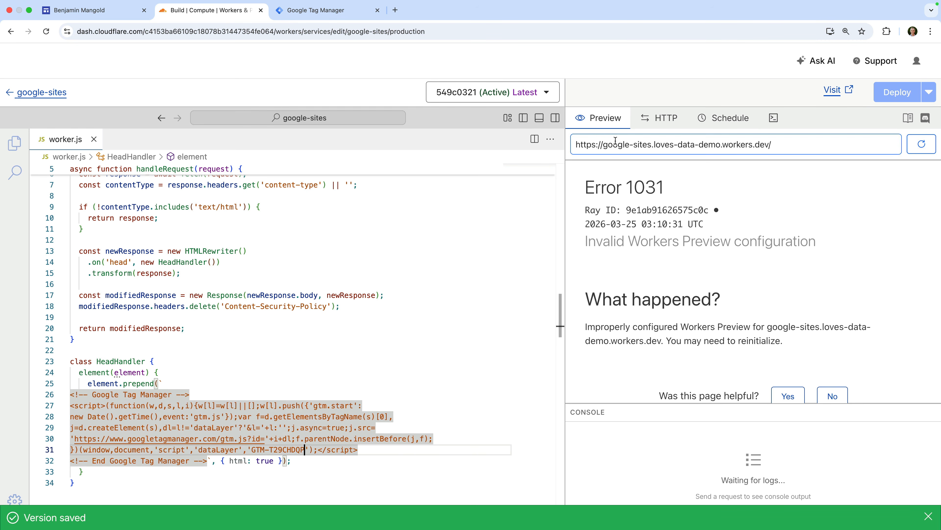
# Leave the code editor and open the Workers Routes settings of the benjaminmangold.com.au domain.
pyautogui.click(54, 96)
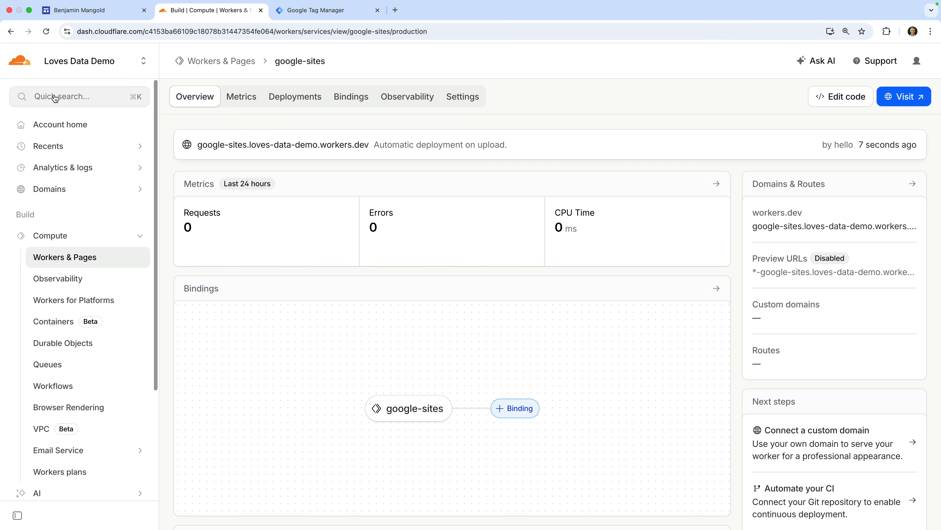
pyautogui.click(64, 188)
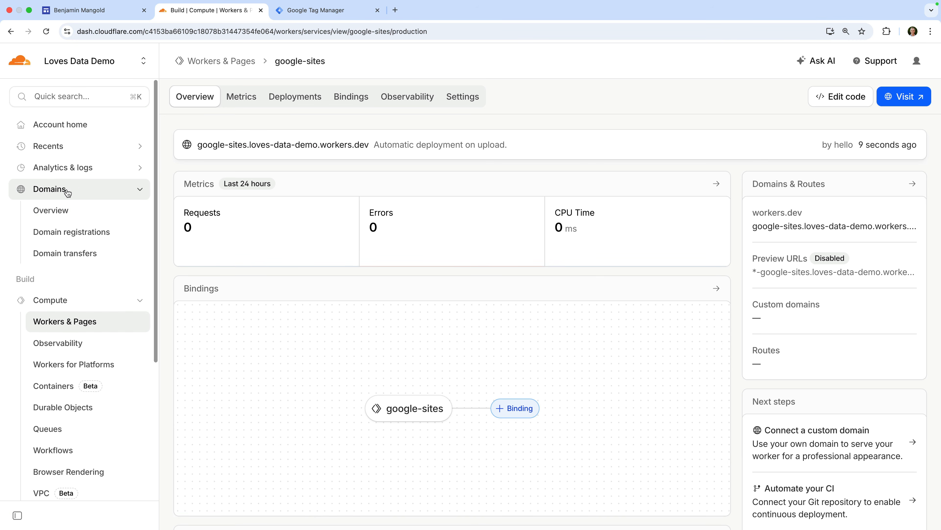
pyautogui.click(69, 214)
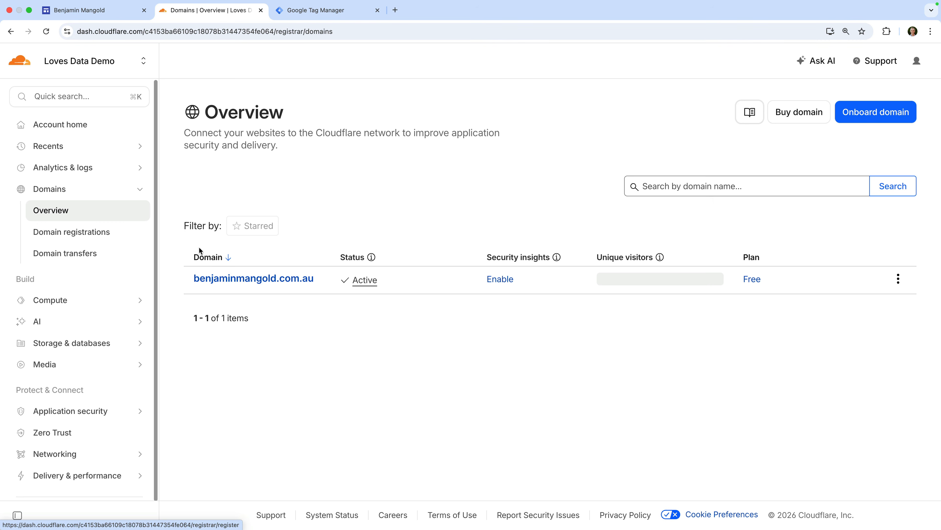
pyautogui.click(255, 279)
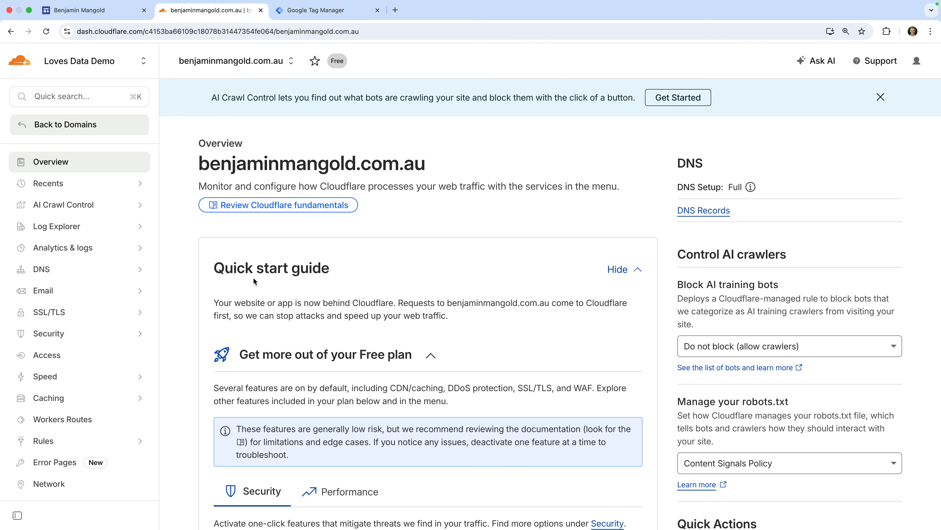
pyautogui.click(86, 420)
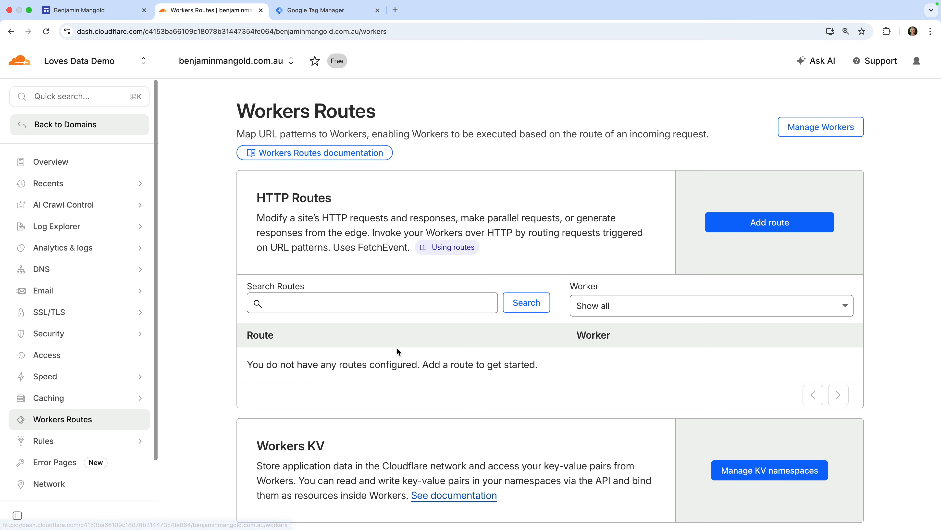
# Add the HTTP route *.benjaminmangold.com.au/*, assign it to the google-sites worker and save it.
pyautogui.click(740, 223)
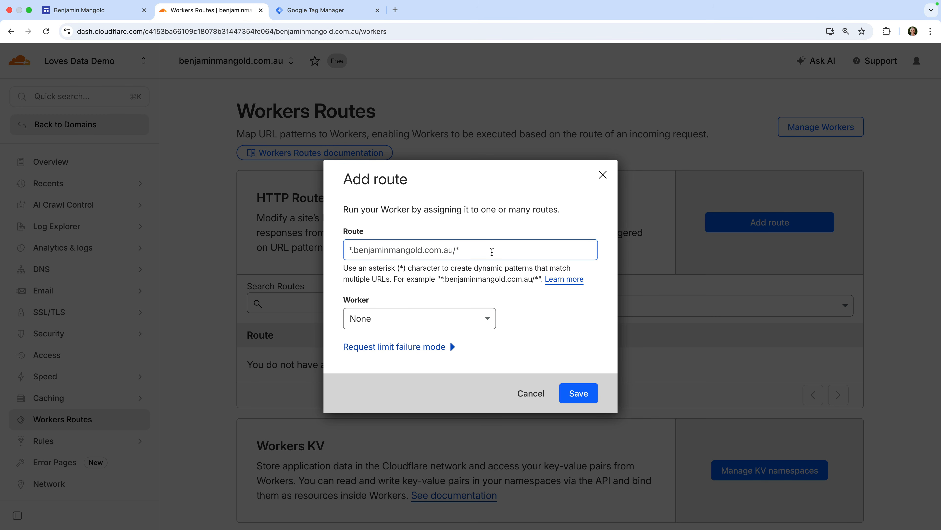
pyautogui.click(491, 252)
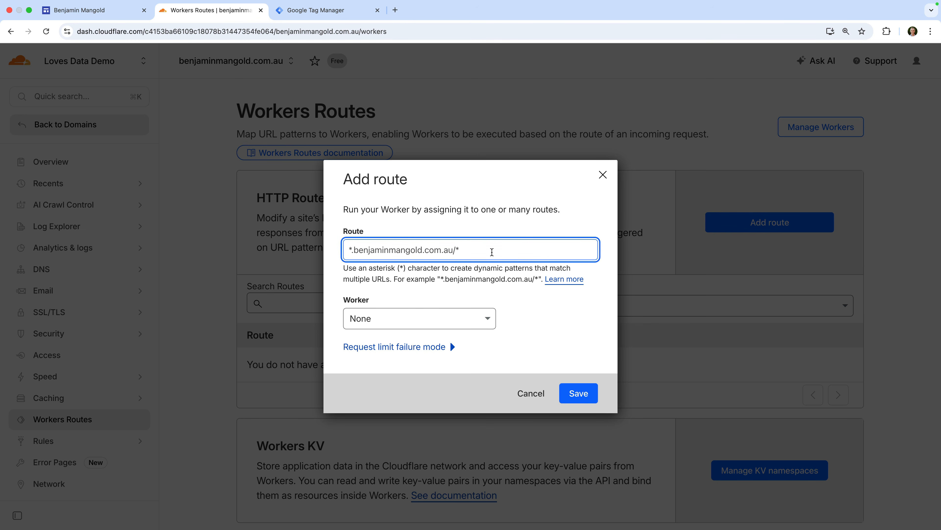
pyautogui.write('*.')
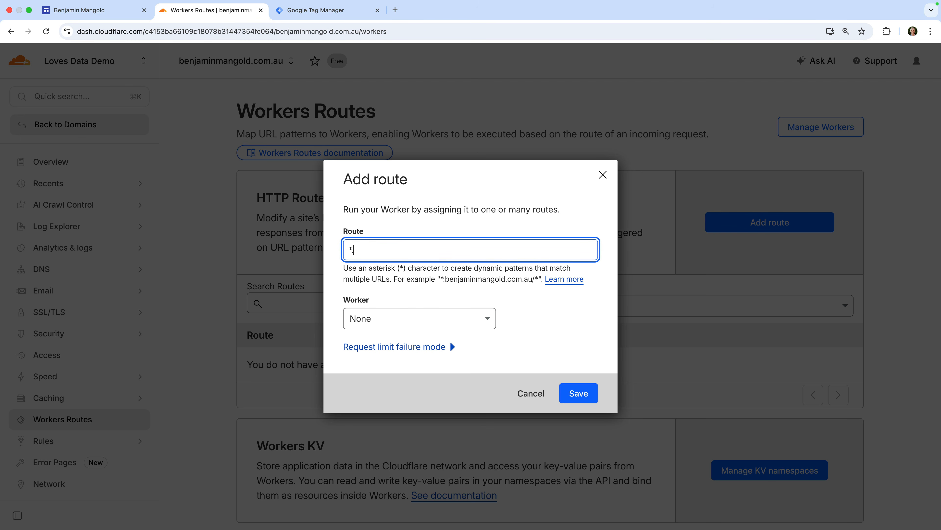
pyautogui.write('benjaminmangold.com.au/')
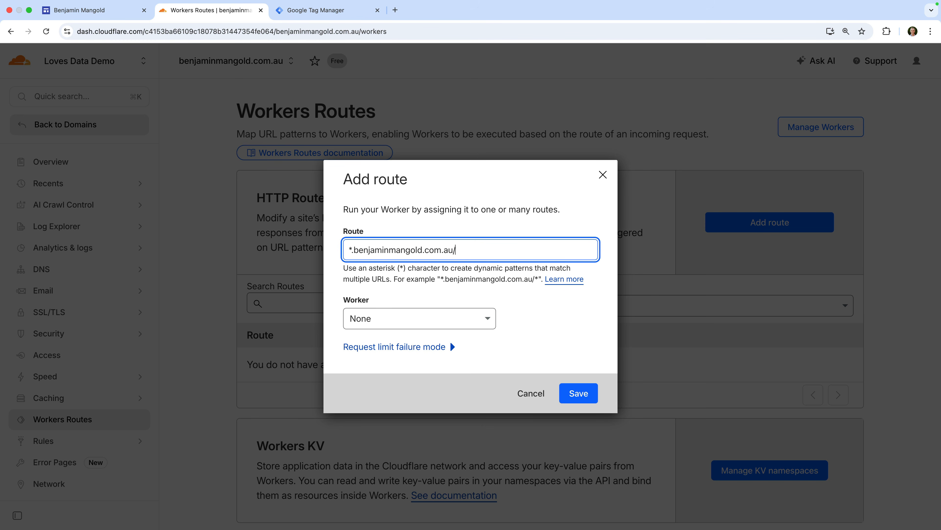
pyautogui.write('*')
pyautogui.click(440, 312)
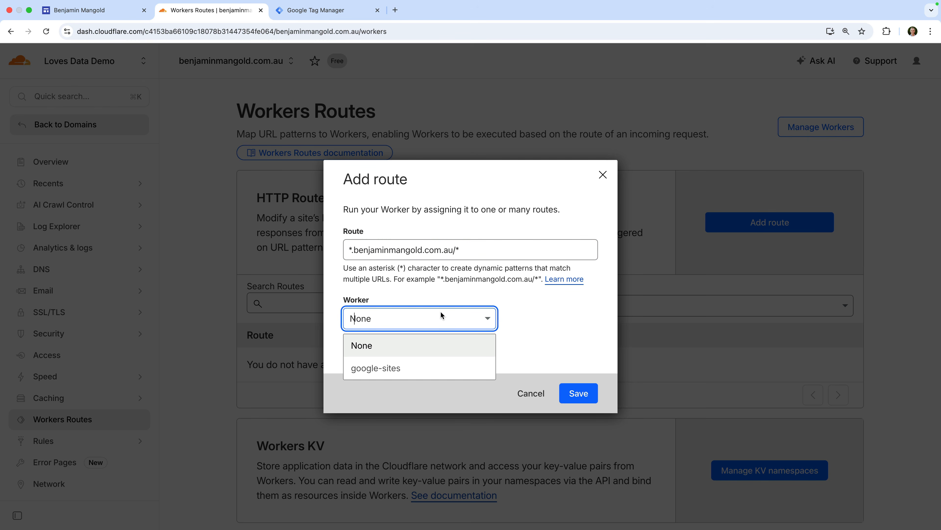
pyautogui.click(423, 368)
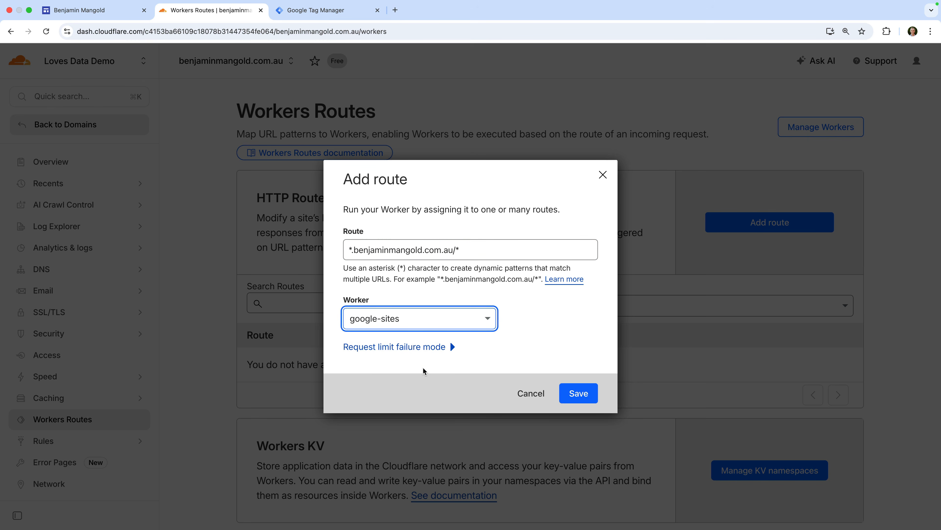
pyautogui.click(572, 392)
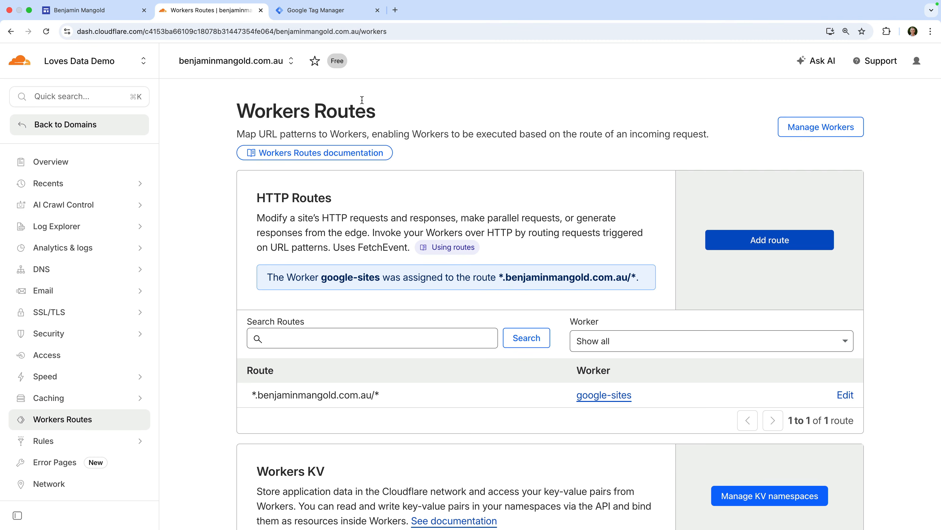
pyautogui.click(326, 10)
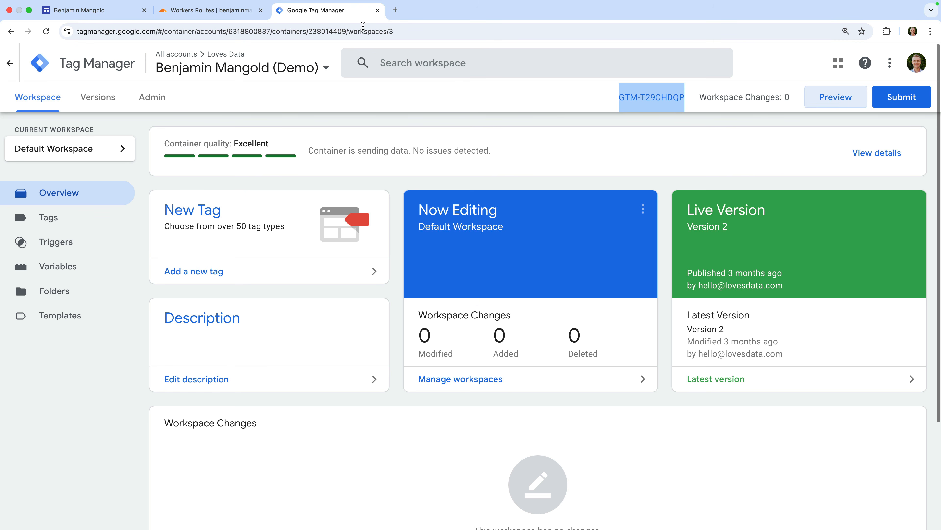
pyautogui.click(843, 102)
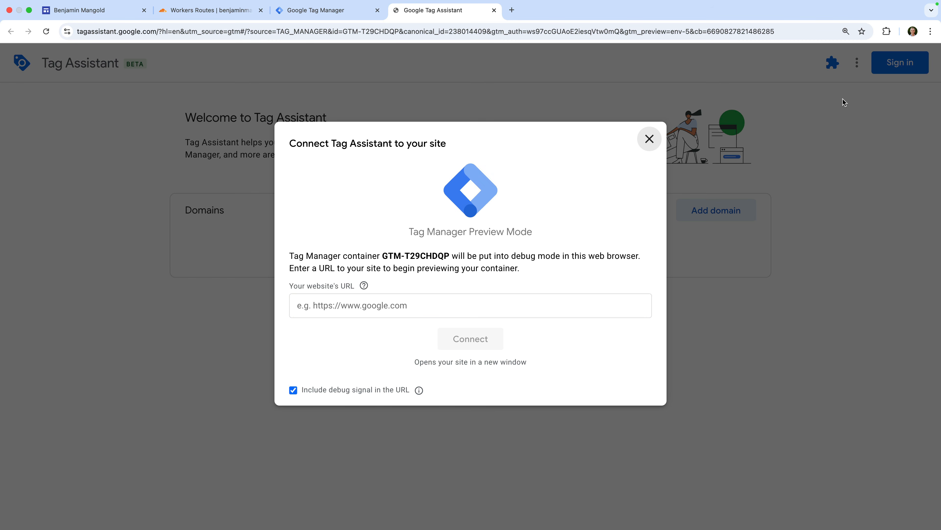
pyautogui.click(440, 308)
pyautogui.write('https://')
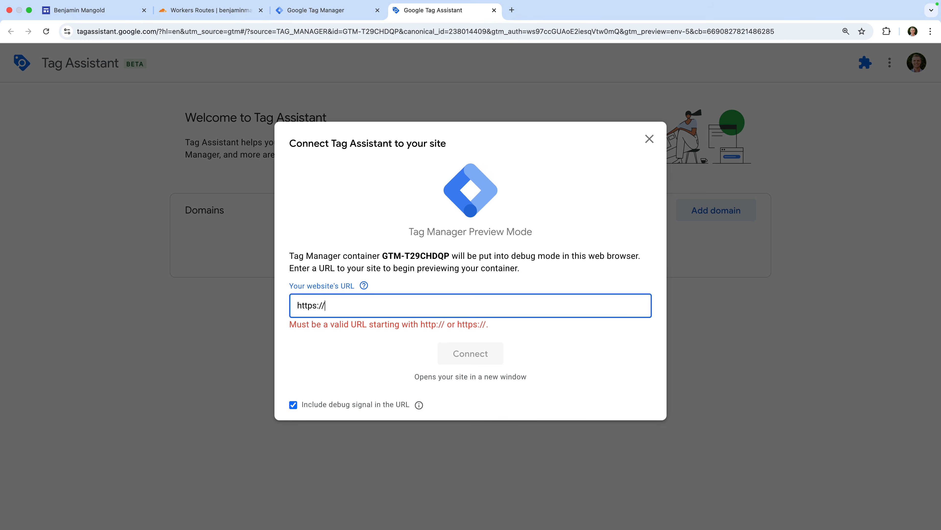
pyautogui.write('www.benjamin')
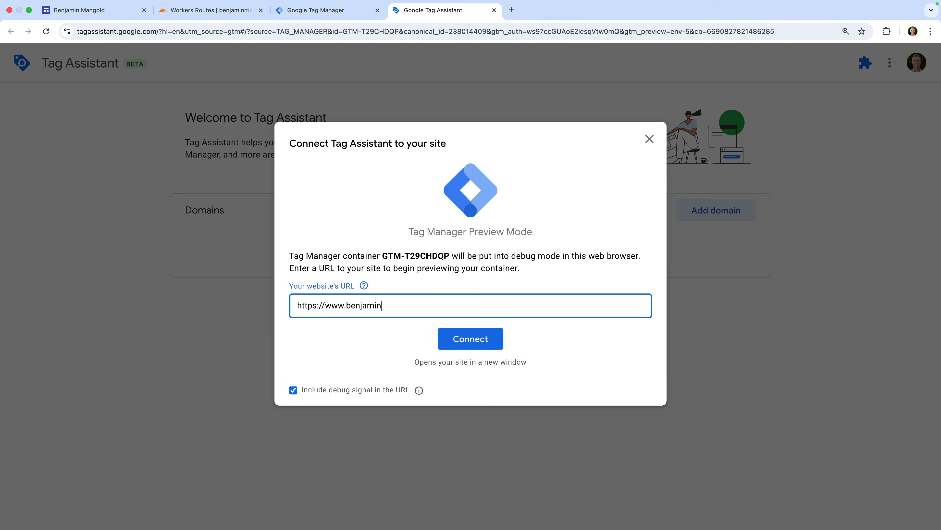
pyautogui.write('mangold.com.au')
pyautogui.click(454, 340)
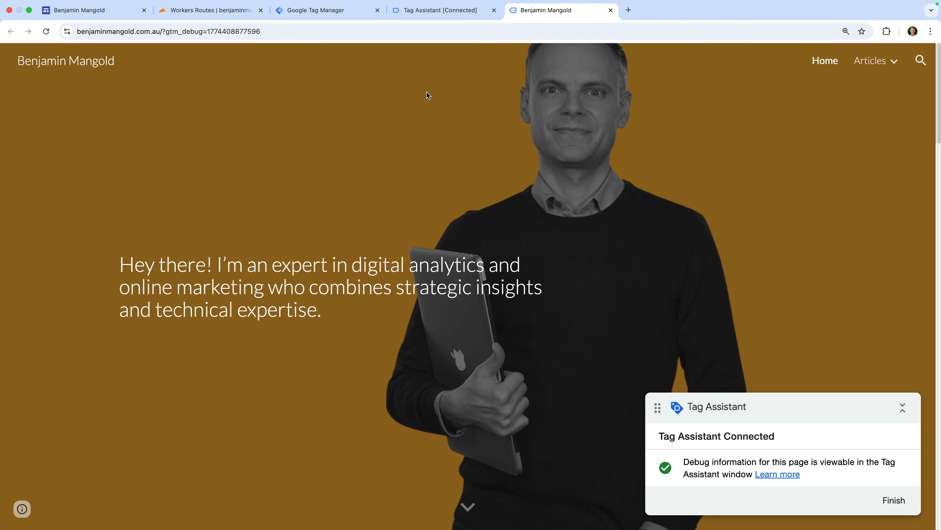
pyautogui.click(417, 17)
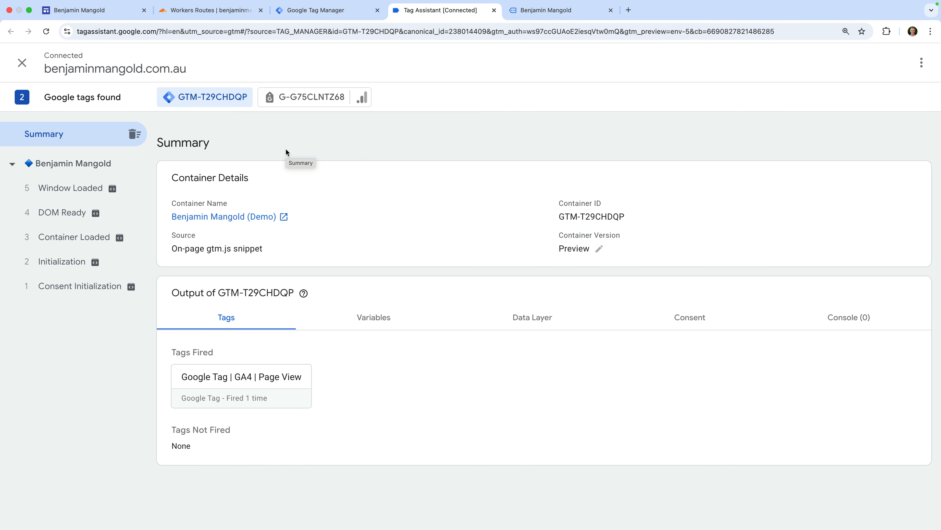
# Embed the Google Tag Manager snippet for container GTM-5WFZVPHQ as HTML code on the Google Sites home page, and publish the site.
pyautogui.click(116, 15)
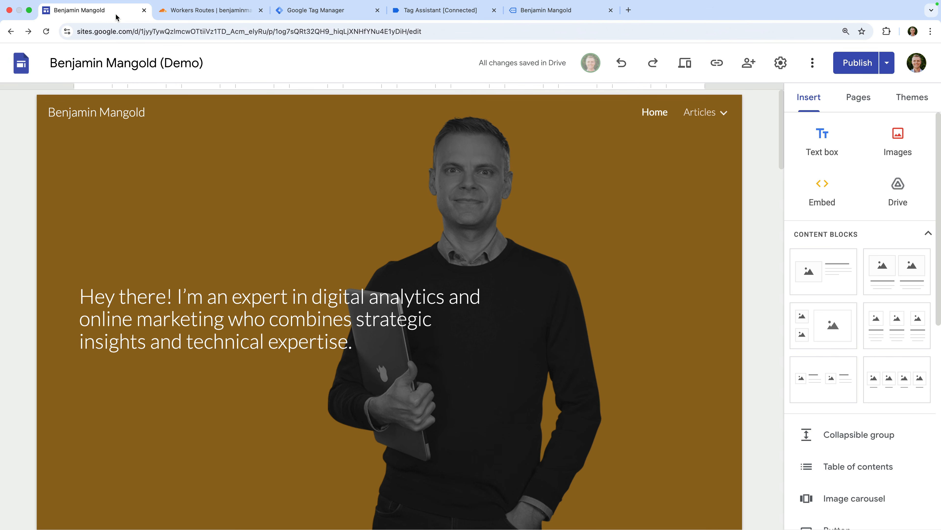
pyautogui.moveTo(300, 155)
pyautogui.click(839, 192)
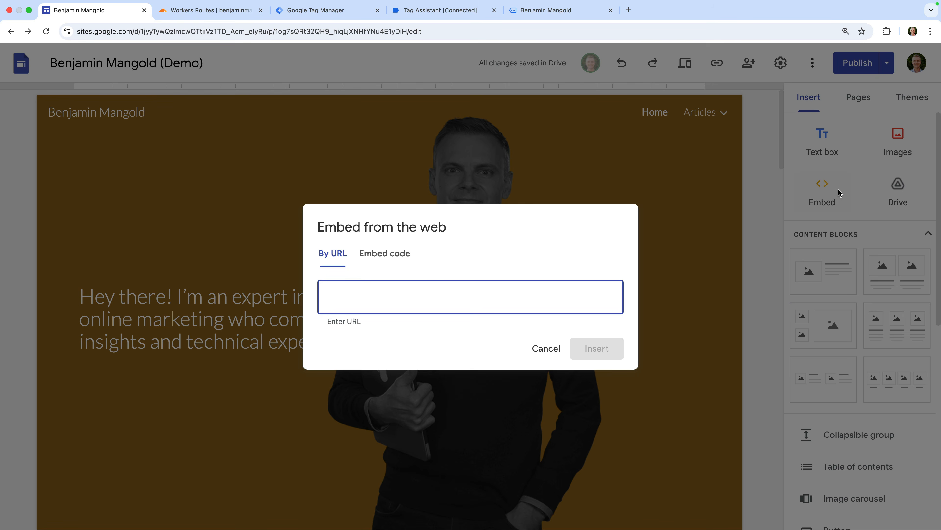
pyautogui.click(397, 259)
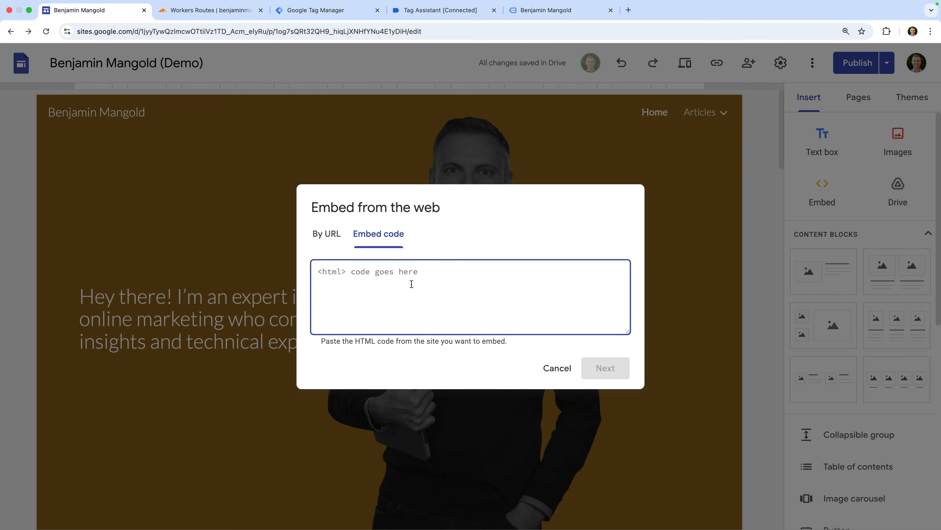
pyautogui.write("<!-- Google Tag Manager --> <script>(function(w,d,s,l,i){w[l]=w[l]||[];w[l].push({'gtm.start': new Date().getTime(),event:'gtm.js'});var f=d.getElementsByTagName(s)[0], j=d.createElement(s),dl=l!='dataLayer'?'&l='+l:'';j.async=true;j.src= 'https://www.googletagmanager.com/gtm.js?id='+i+dl;f.parentNode.insertBefore(j,f); })(window,document,'script','dataLayer','GTM-5WFZVPHQ');</script> <!-- End Google Tag Manager -->")
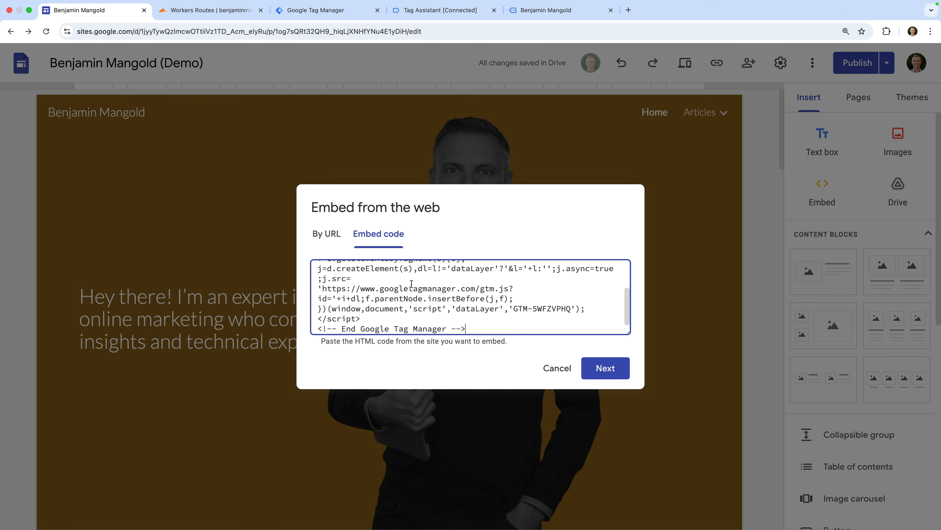
pyautogui.click(604, 367)
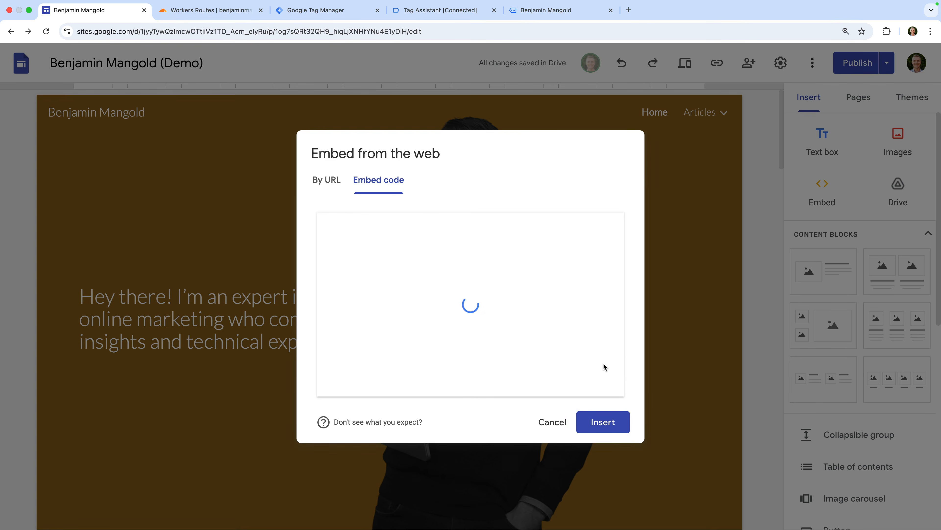
pyautogui.click(611, 425)
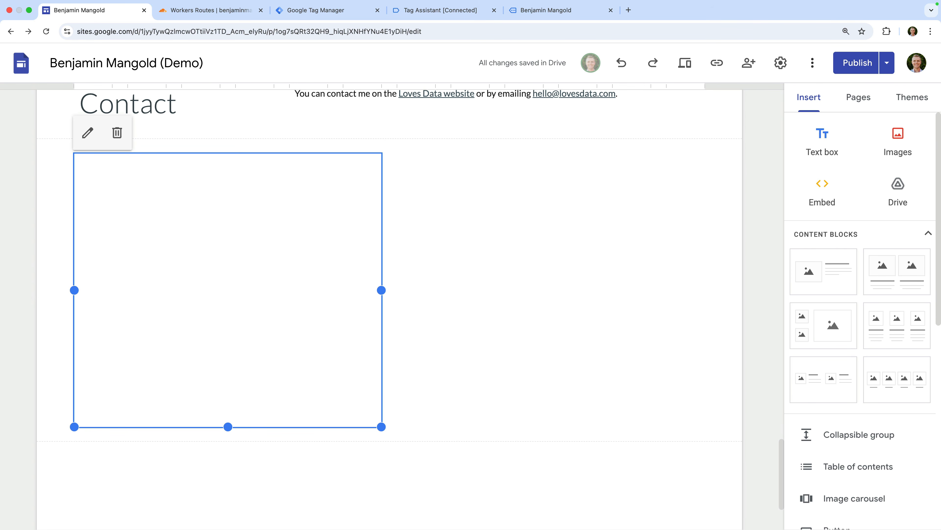
pyautogui.click(857, 63)
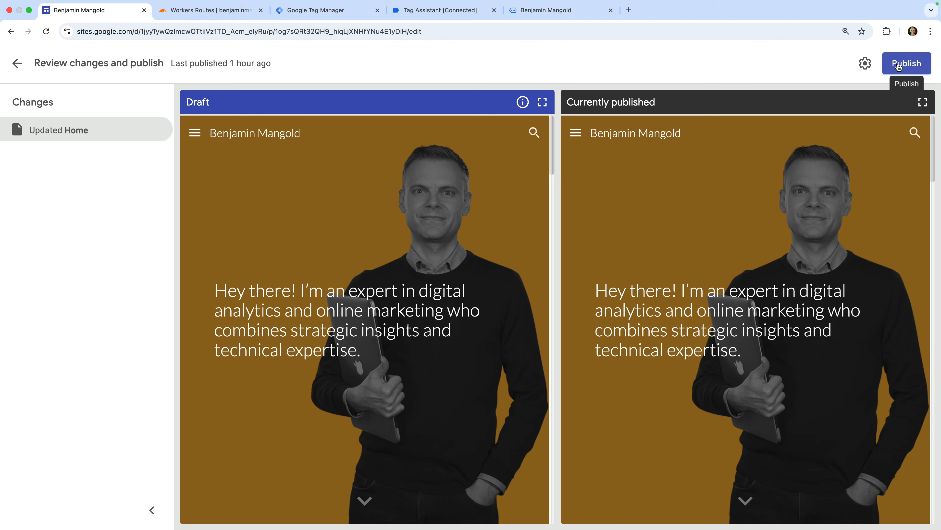
pyautogui.click(899, 65)
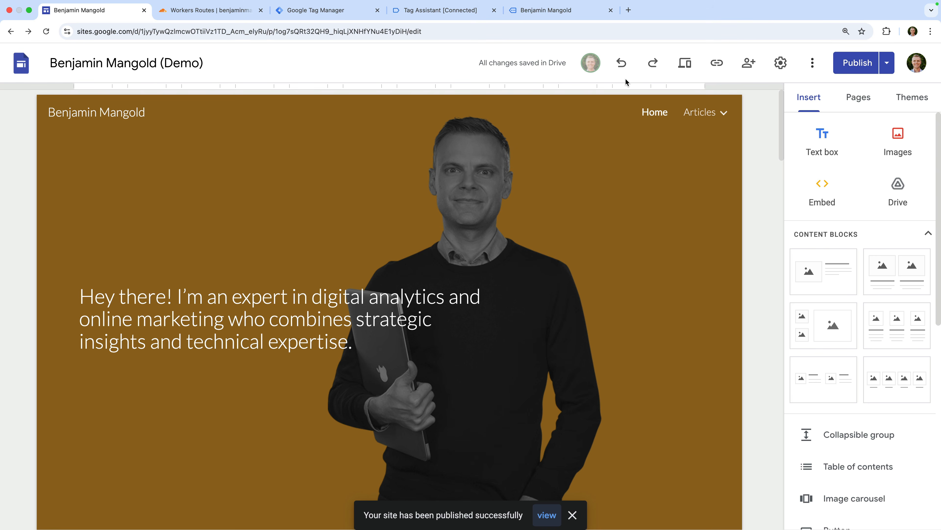
# Reload the live site, search its page source for "gtm-", and examine the second match by highlighting the embedded snippet in the body.
pyautogui.click(576, 14)
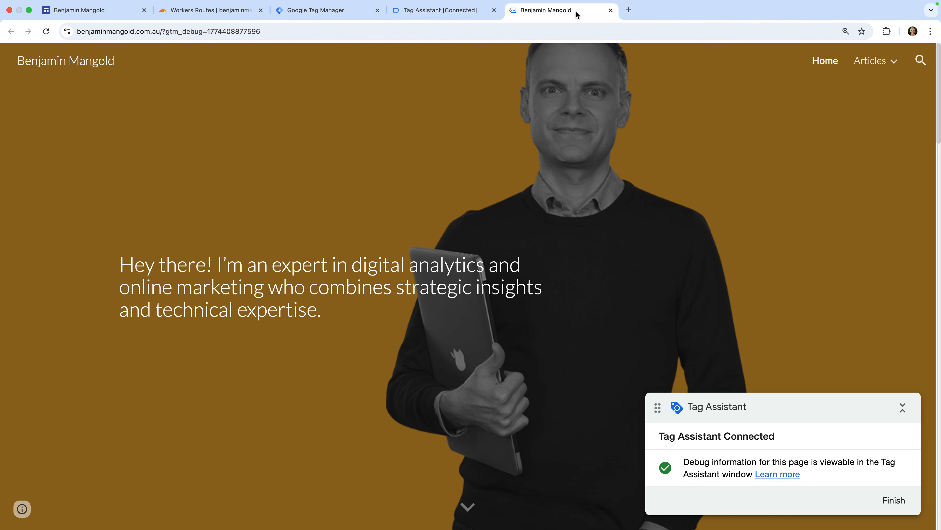
pyautogui.press('super+r')
pyautogui.rightClick(401, 132)
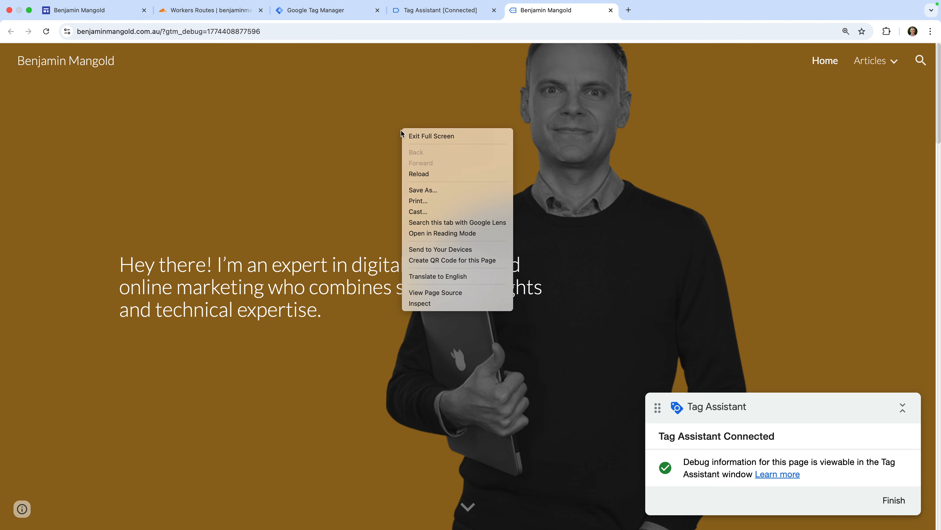
pyautogui.click(428, 292)
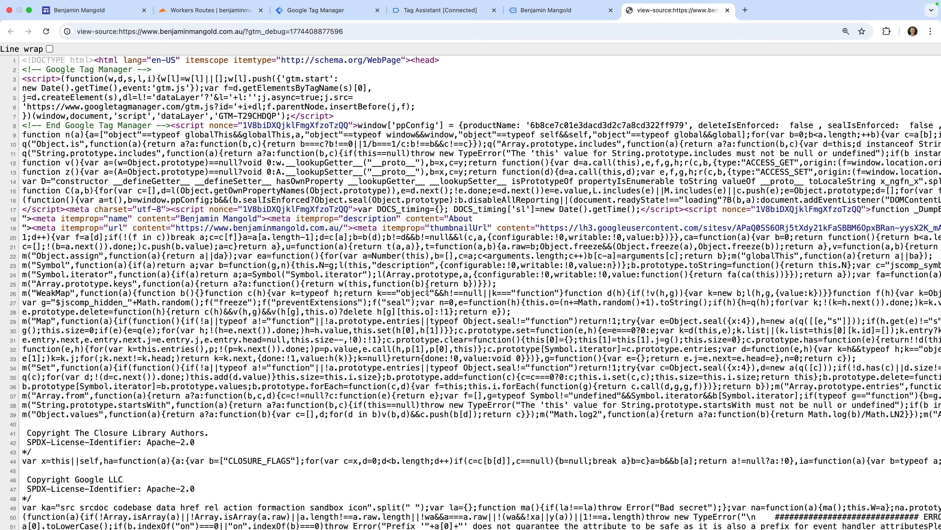
pyautogui.press('super+f')
pyautogui.write('gtm-')
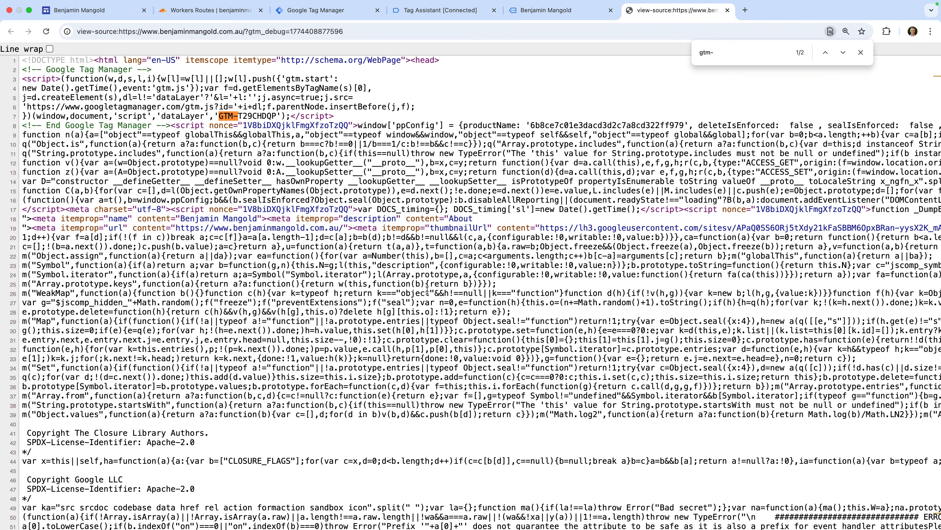
pyautogui.press('Return')
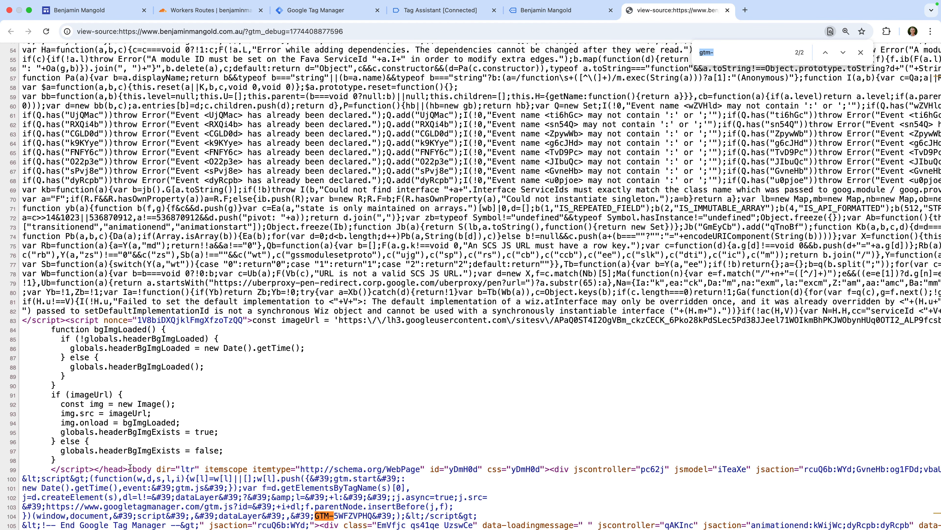
pyautogui.moveTo(128, 468); pyautogui.dragTo(320, 525)
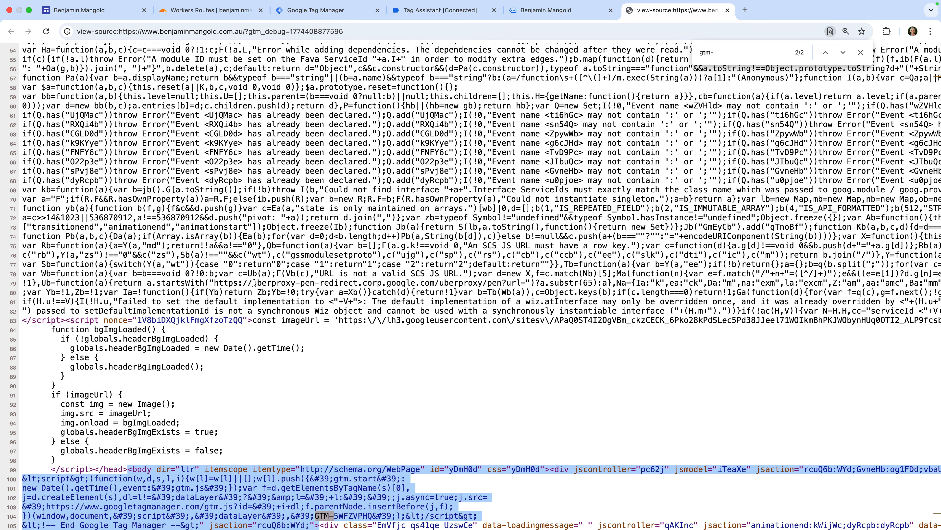
# In the Google Sites editor's Analytics settings, enter the Google Analytics measurement ID G-G75CLNTZ68 with analytics enabled.
pyautogui.click(122, 15)
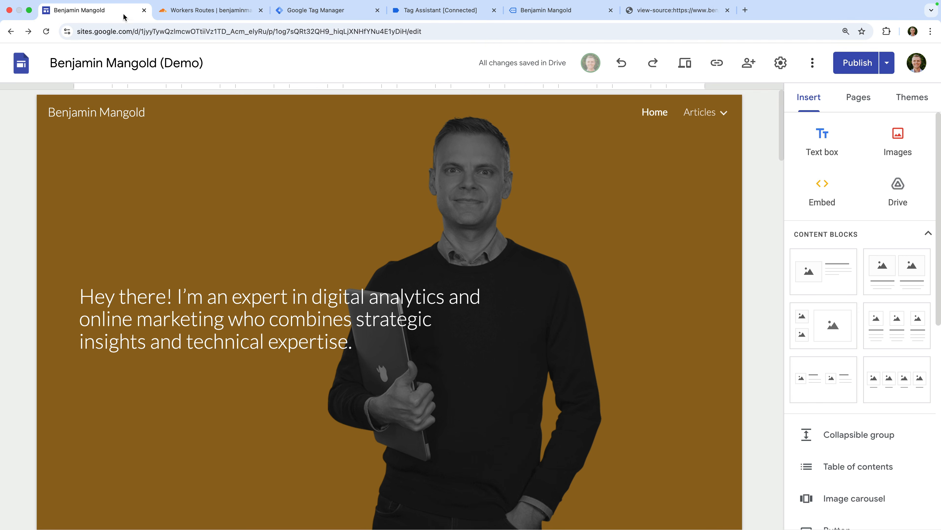
pyautogui.click(775, 66)
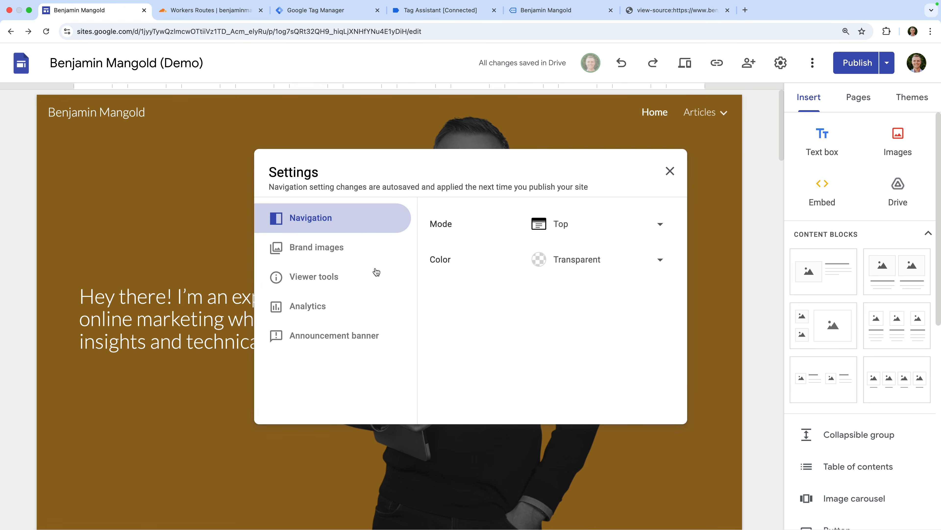
pyautogui.click(322, 310)
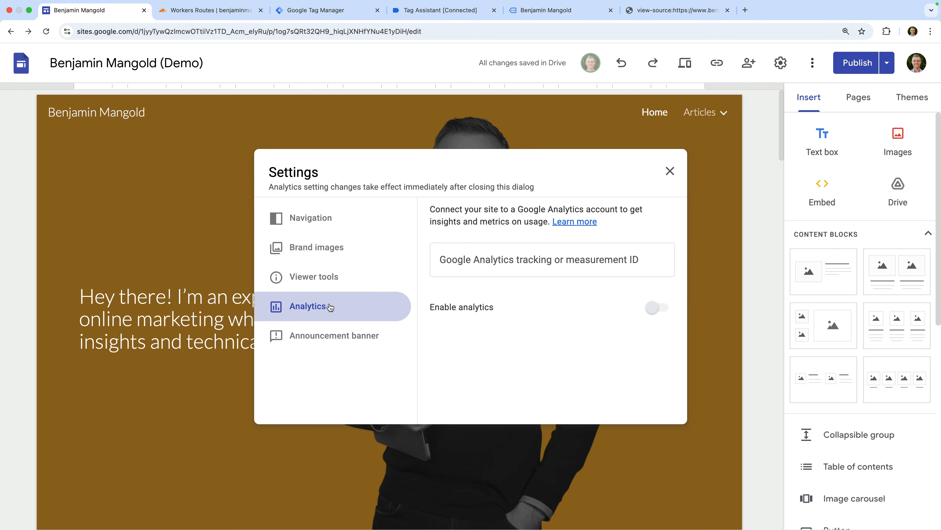
pyautogui.click(465, 260)
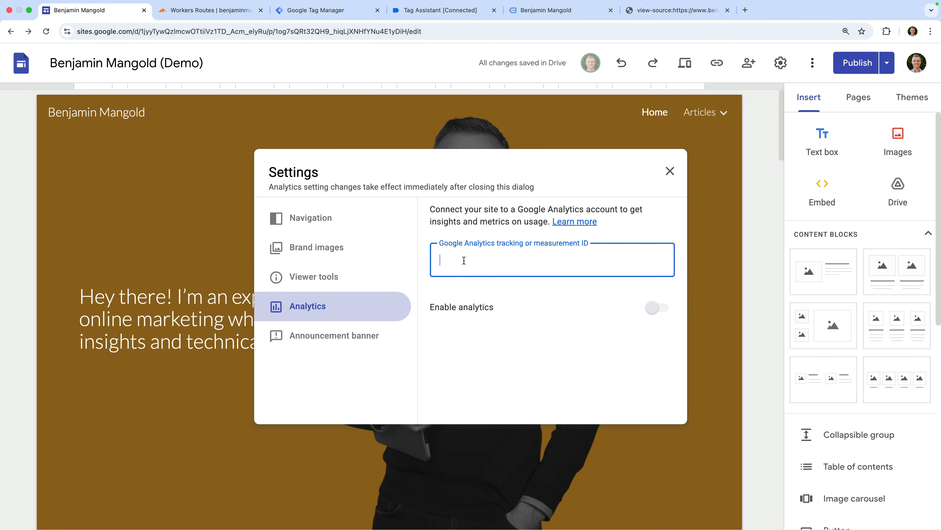
pyautogui.write('G-G75CLNTZ68')
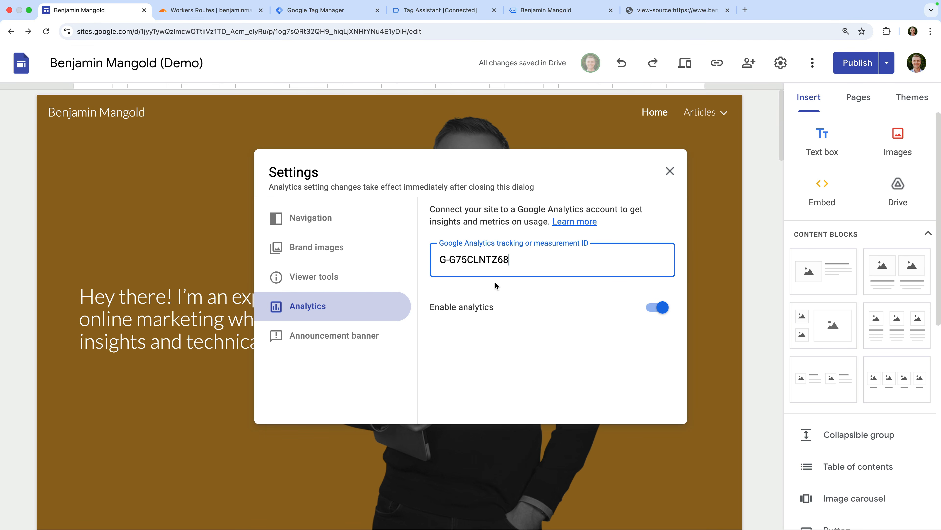
pyautogui.click(504, 288)
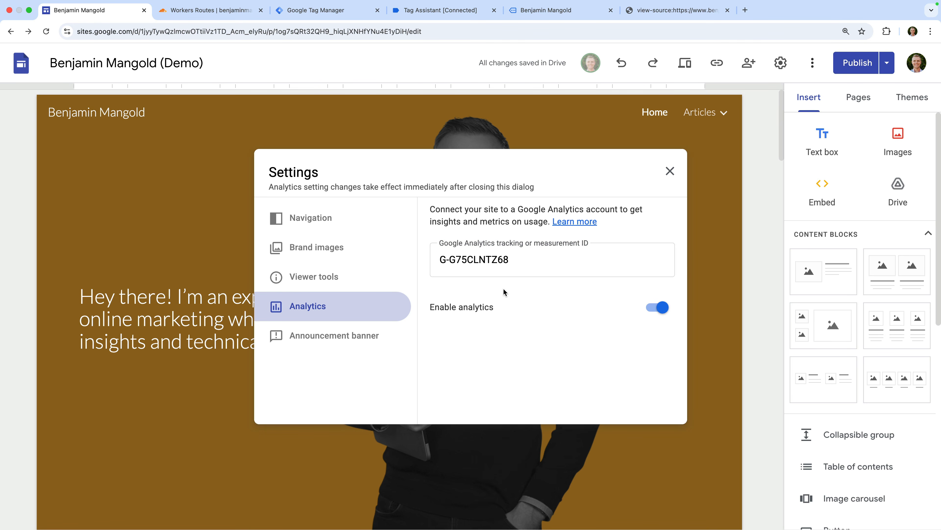